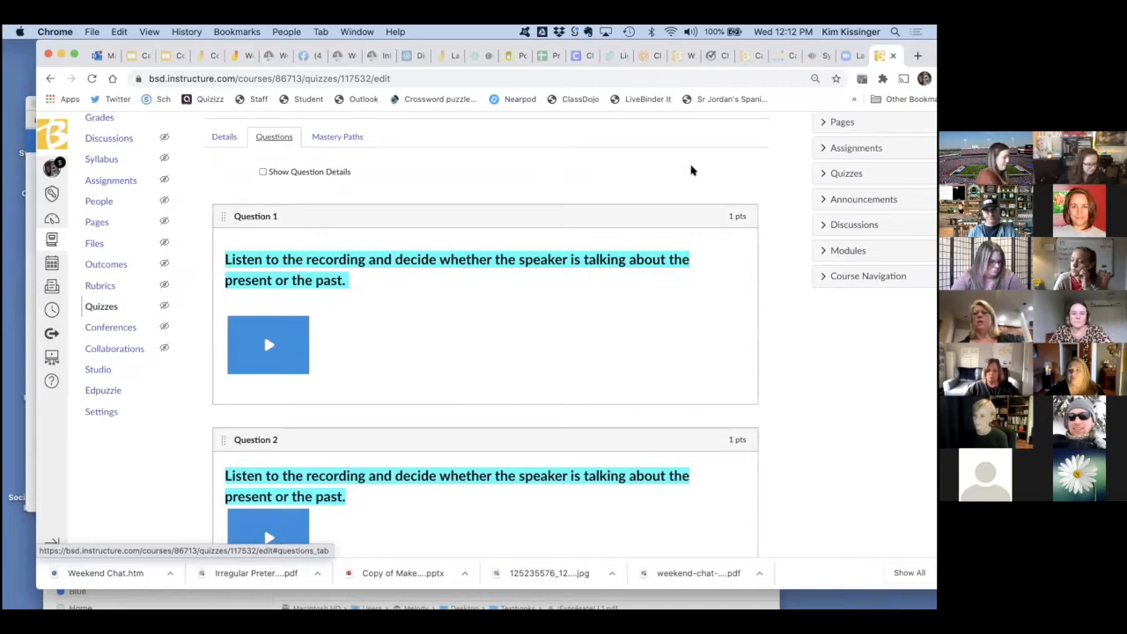
# - Review the listening questions in the Spanish 3 Listening Assessment Capítulo 2 quiz
pyautogui.scroll(-5, 691, 171)
pyautogui.scroll(-3, 691, 171)
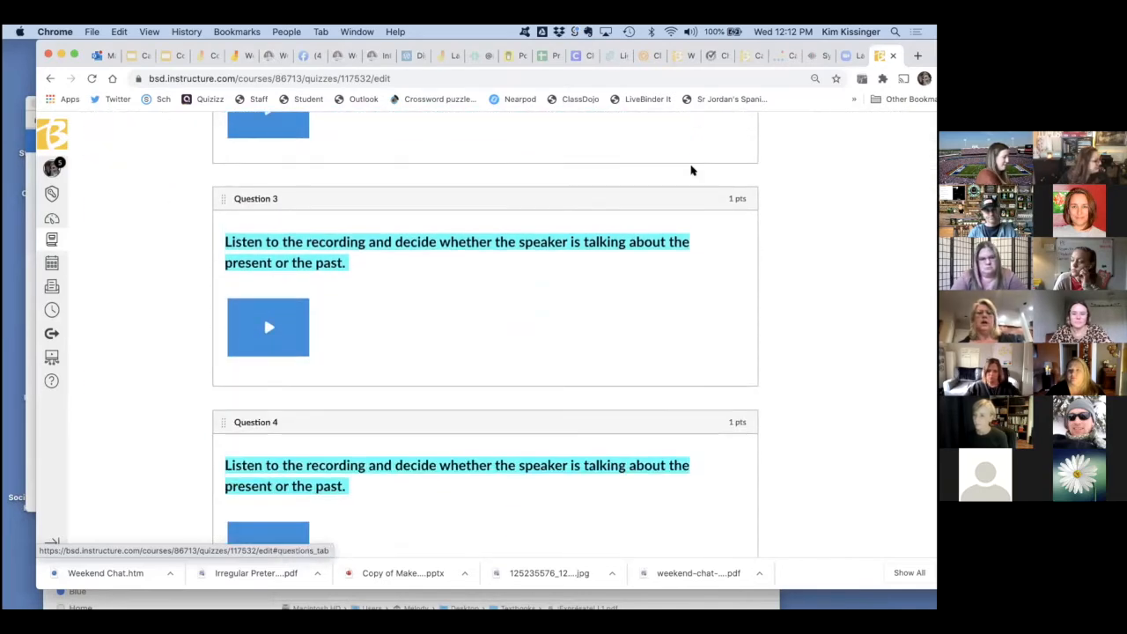
pyautogui.scroll(3, 686, 169)
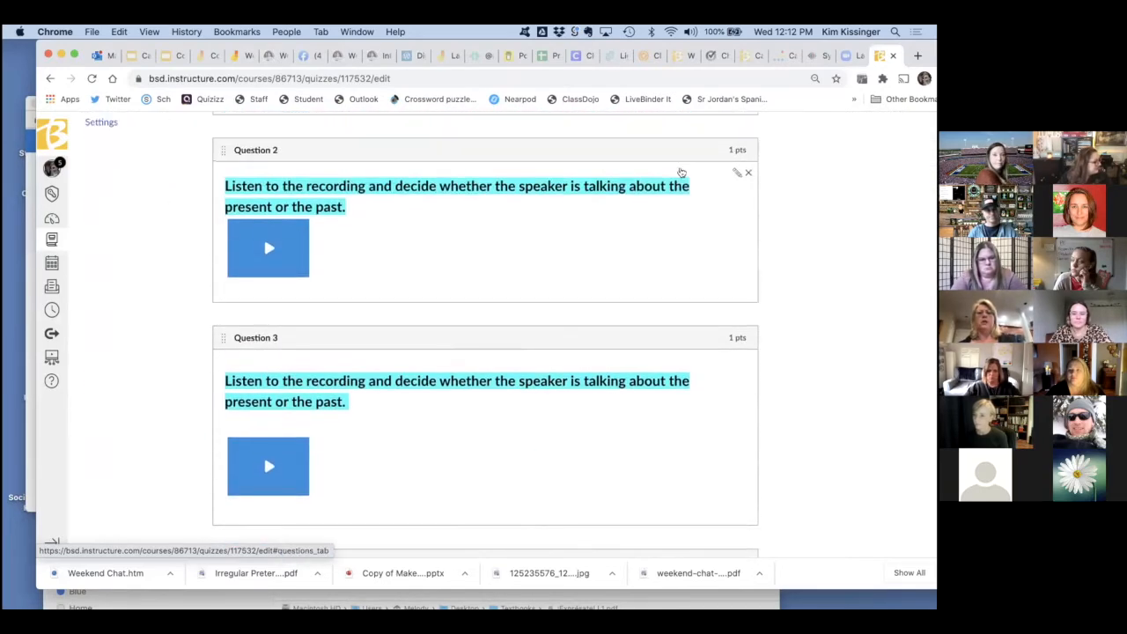
pyautogui.scroll(8, 503, 267)
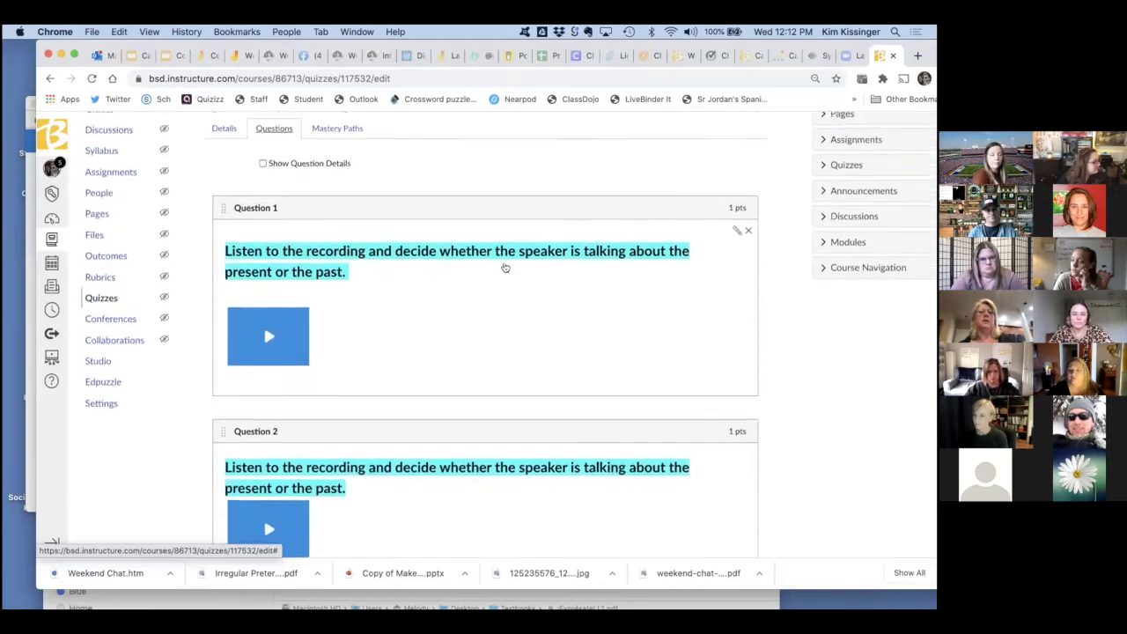
pyautogui.scroll(2, 504, 267)
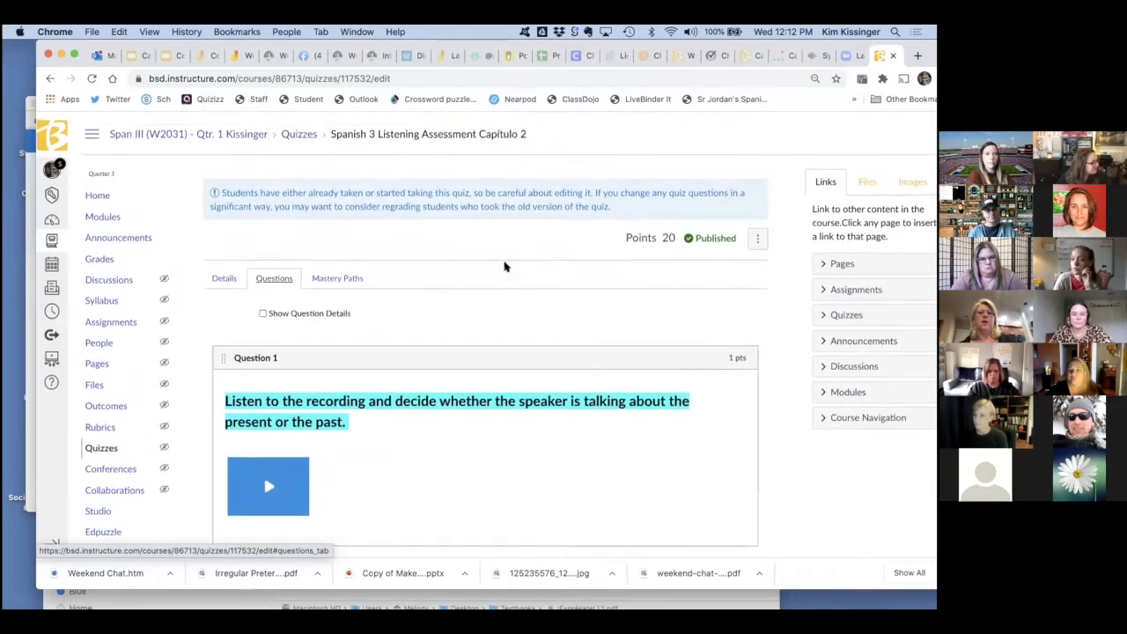
pyautogui.scroll(-1, 523, 305)
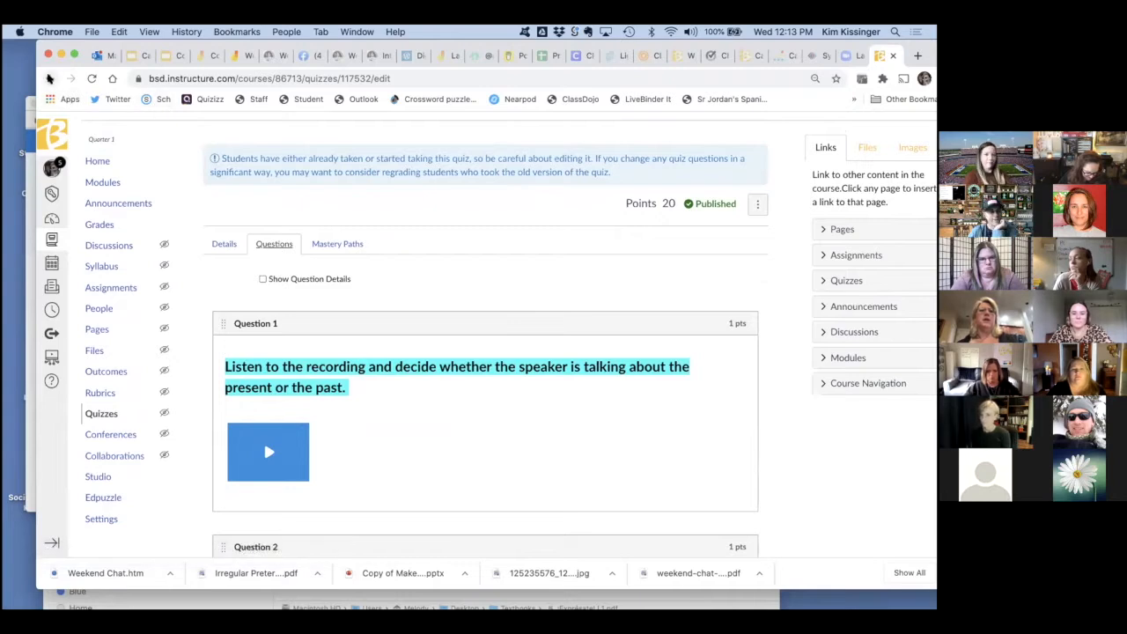
# - Return to the quiz list and open Quiz - Unit 1 Reading - SUMMATIVE to read its instructions and scoring scale
pyautogui.rightClick(49, 78)
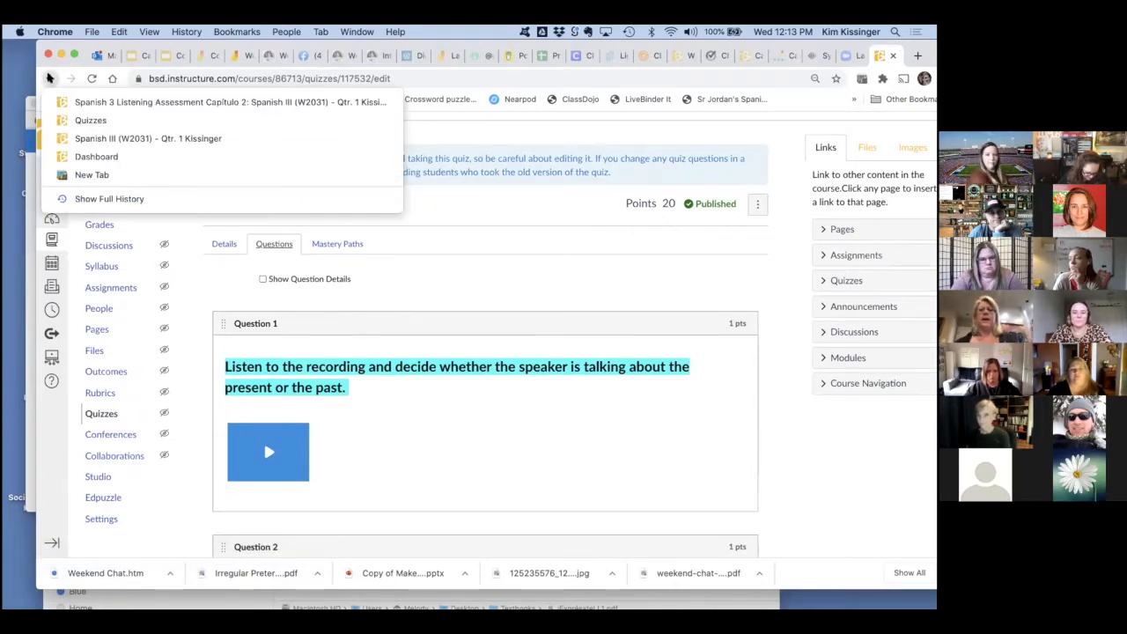
pyautogui.click(90, 119)
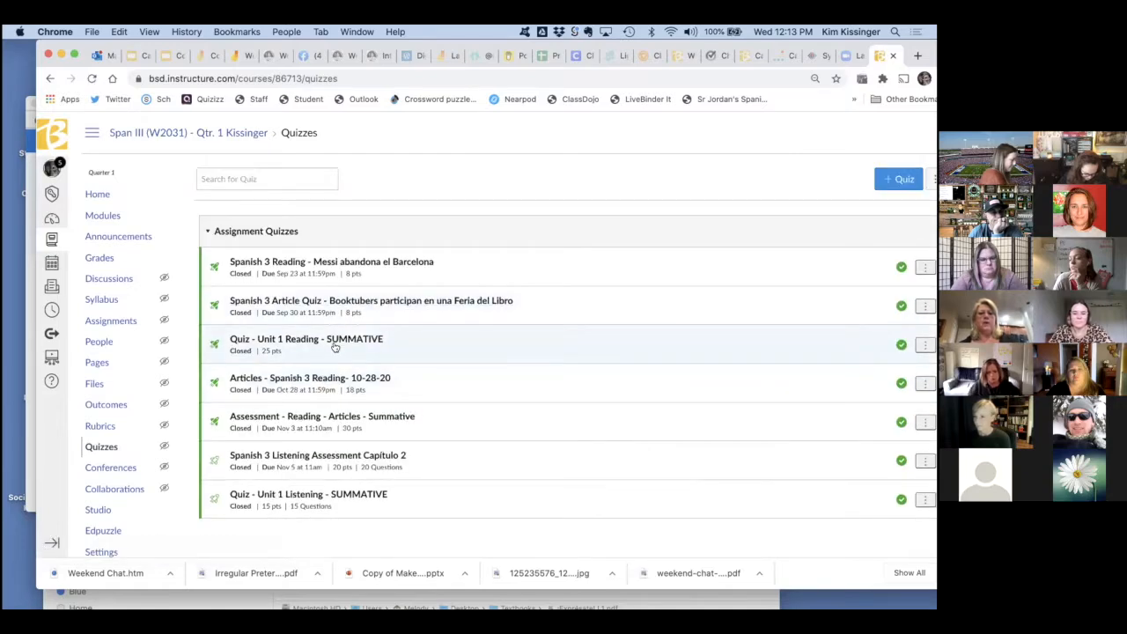
pyautogui.click(335, 347)
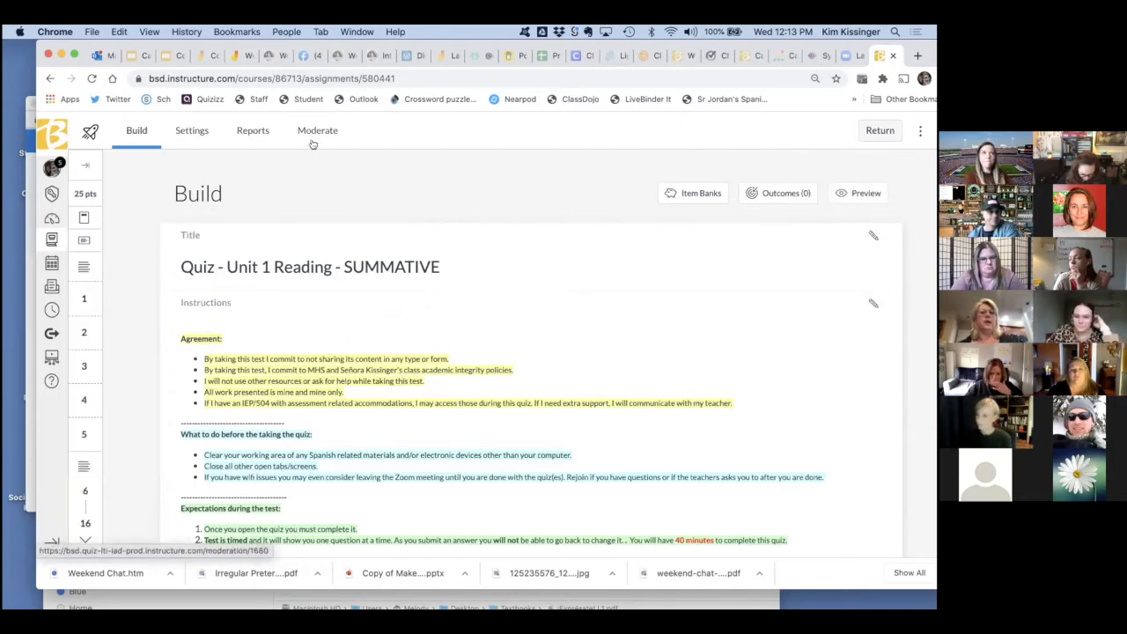
pyautogui.scroll(-1, 328, 215)
pyautogui.scroll(-5, 329, 215)
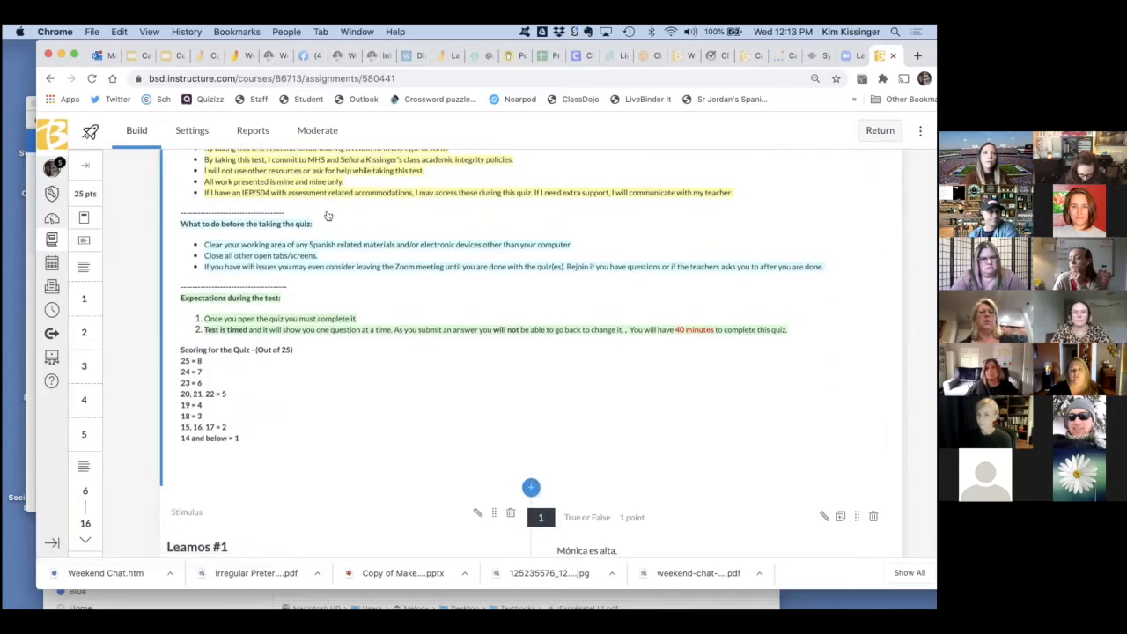
# - Examine the Leamos reading passages and the true-or-false questions attached to them
pyautogui.scroll(-2, 328, 215)
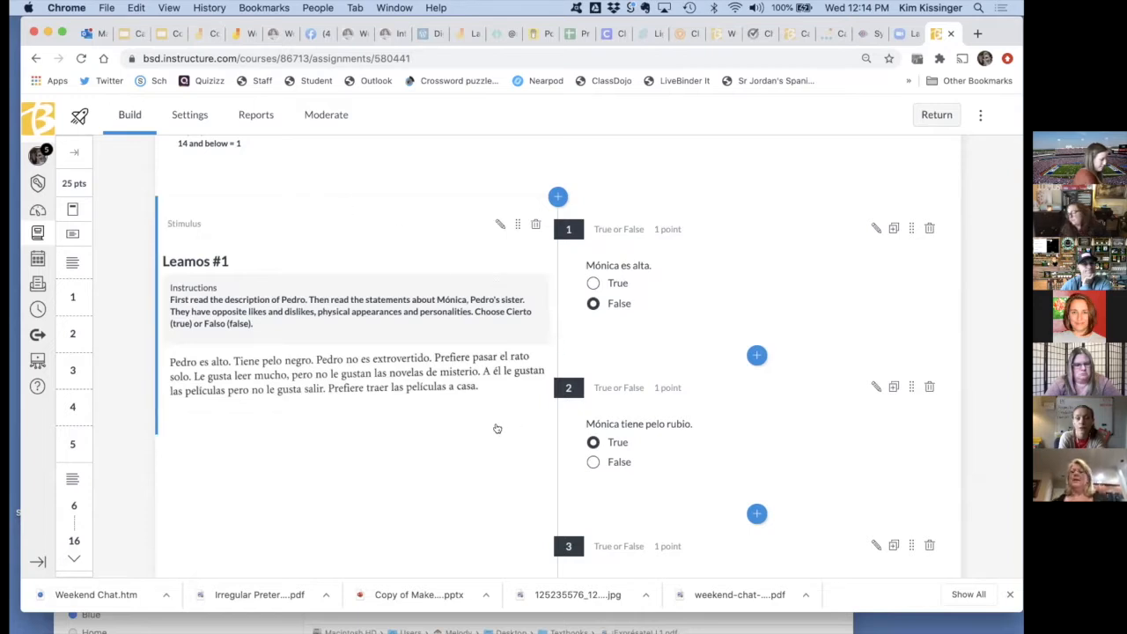
pyautogui.scroll(-1, 497, 422)
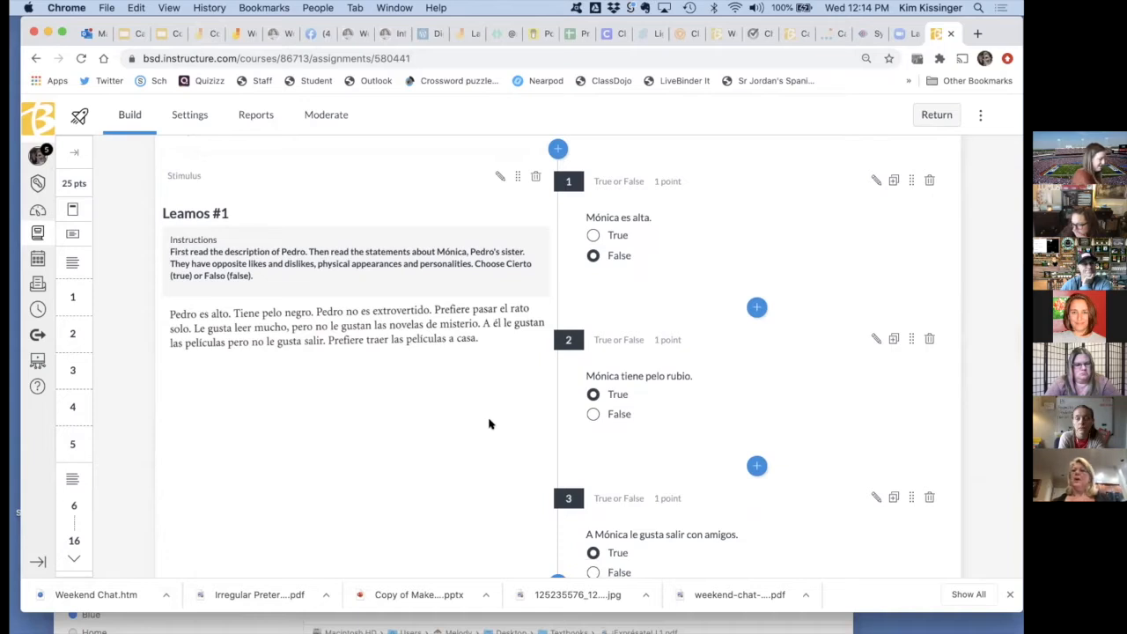
pyautogui.scroll(-1, 489, 422)
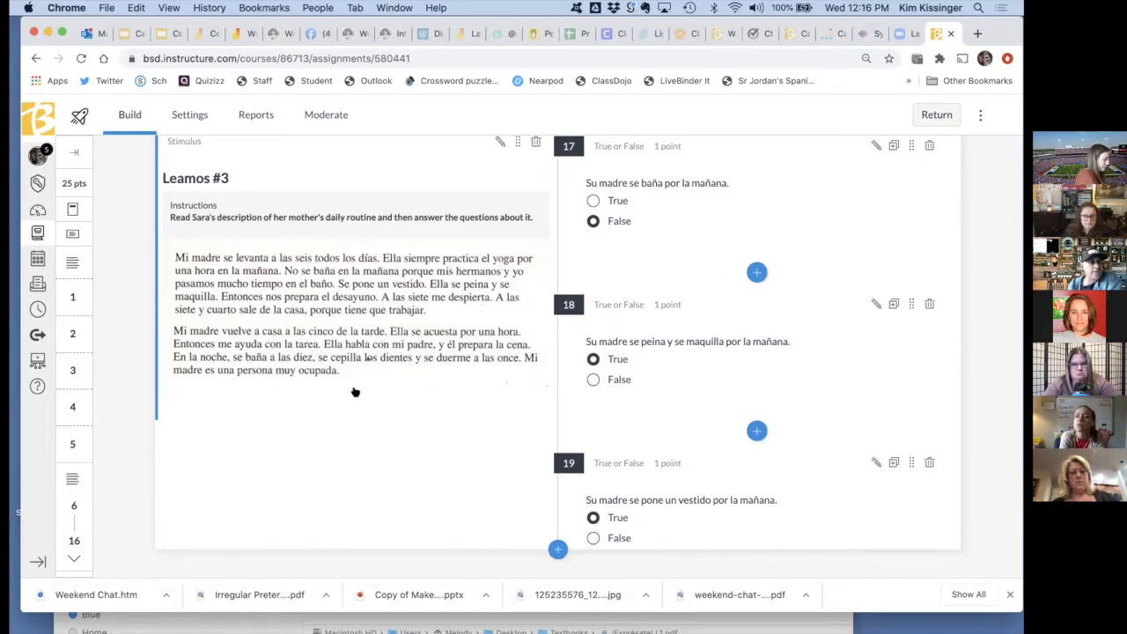
pyautogui.scroll(5, 325, 296)
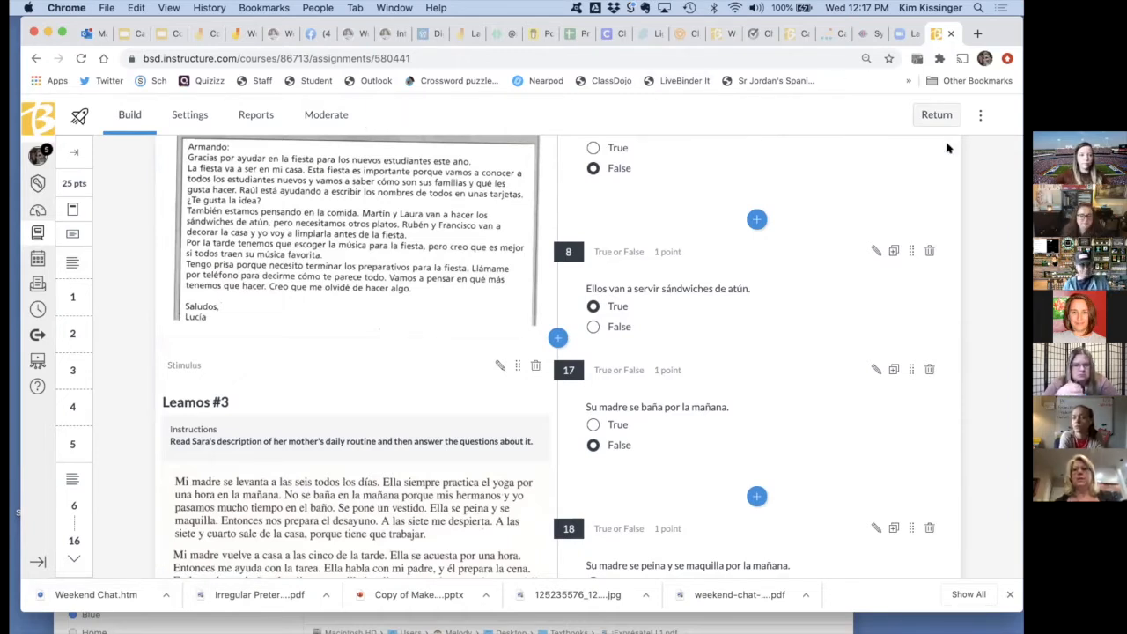
# - Leave the quiz and open Discussion 11/5/20 - Unit 2 - Discussion #6 from the course's discussions
pyautogui.click(935, 115)
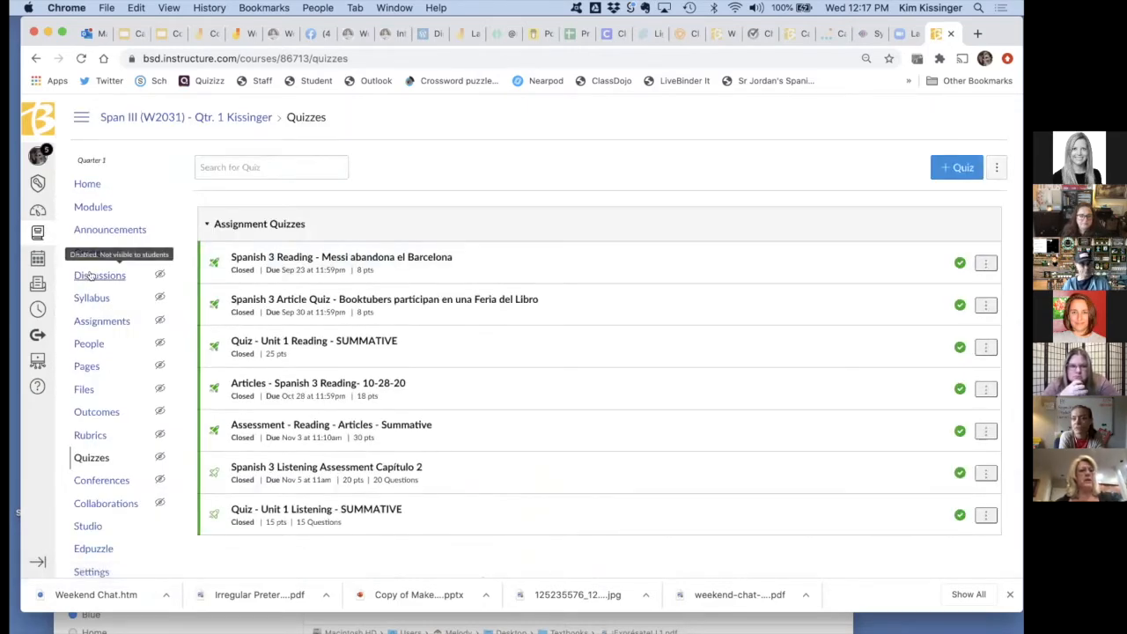
pyautogui.click(89, 276)
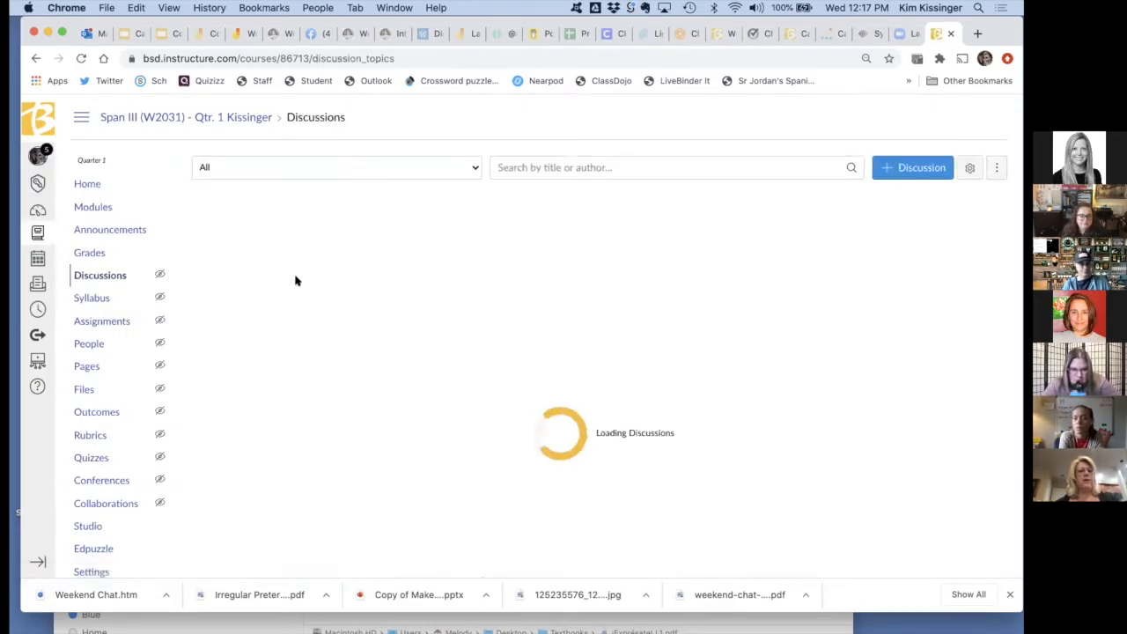
pyautogui.scroll(-2, 394, 371)
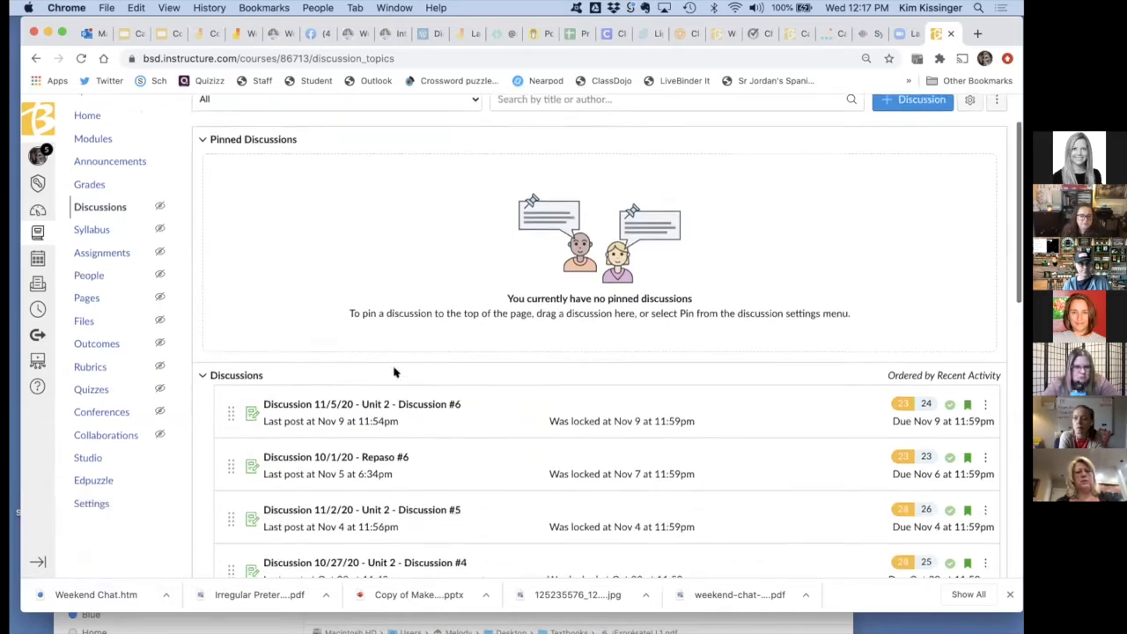
pyautogui.click(419, 379)
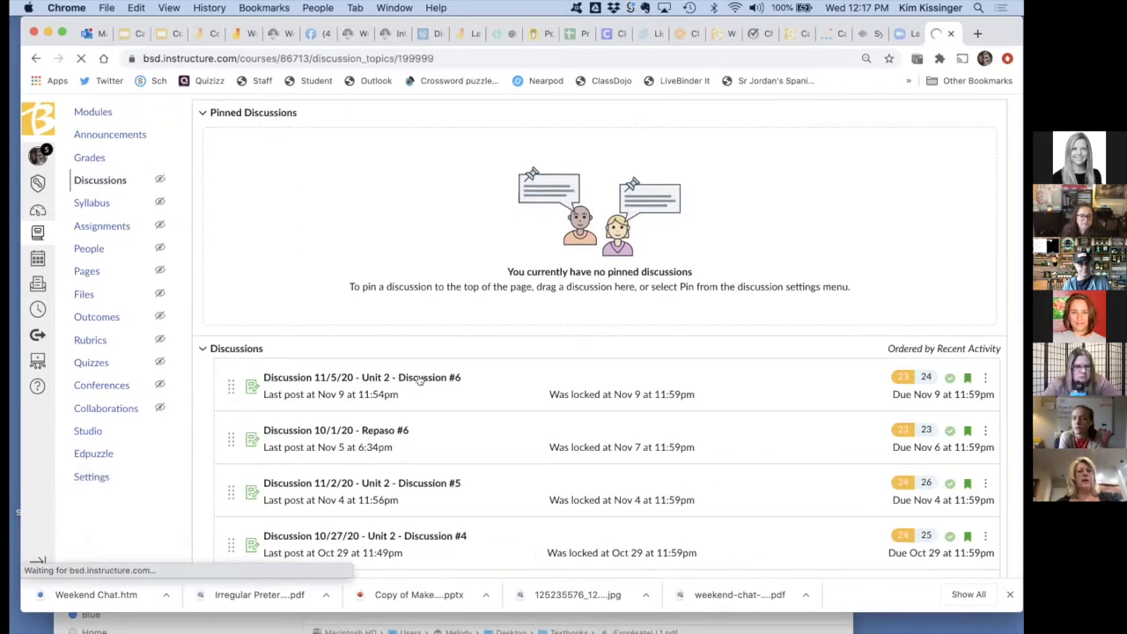
# - Examine the Discussion #6 recording instructions and the students' video replies
pyautogui.scroll(-2, 430, 346)
pyautogui.scroll(-2, 430, 346)
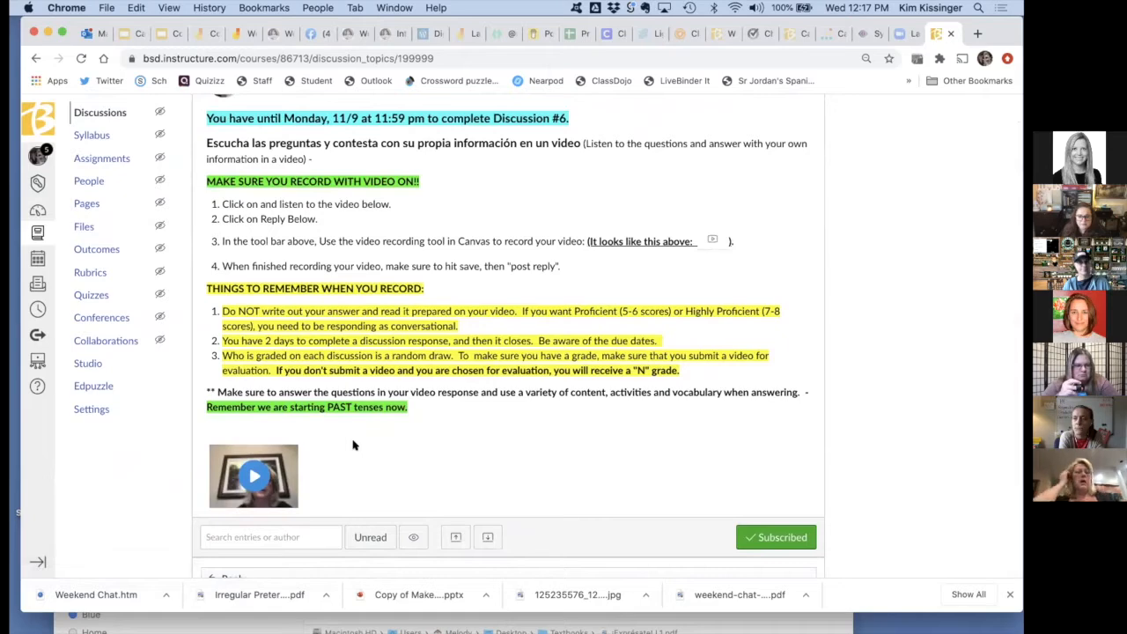
pyautogui.scroll(-15, 356, 445)
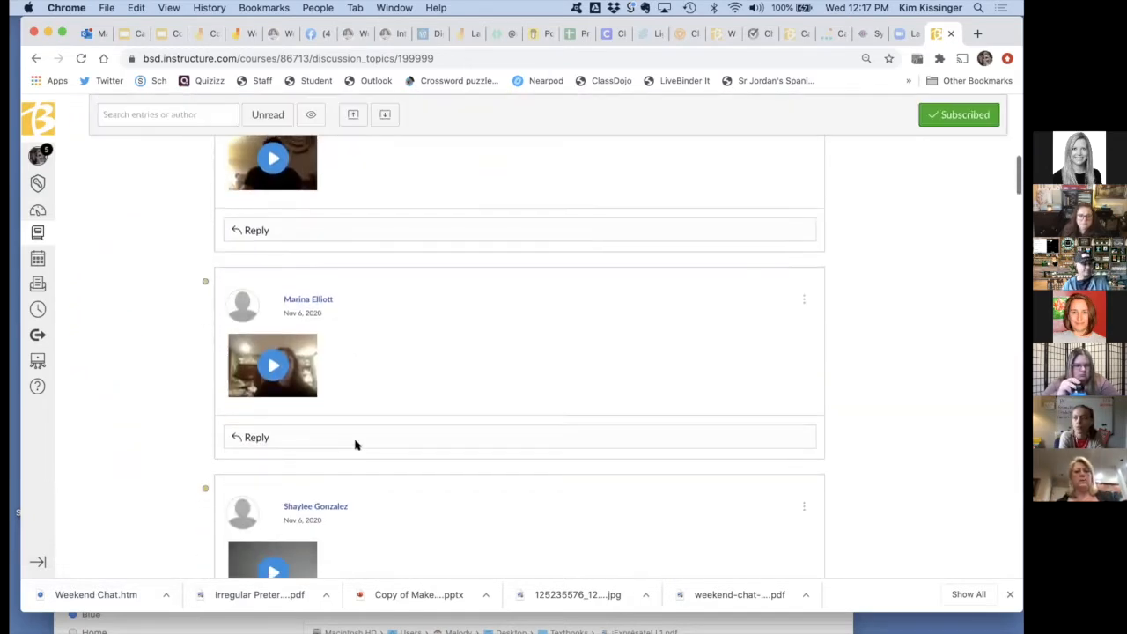
pyautogui.scroll(15, 356, 444)
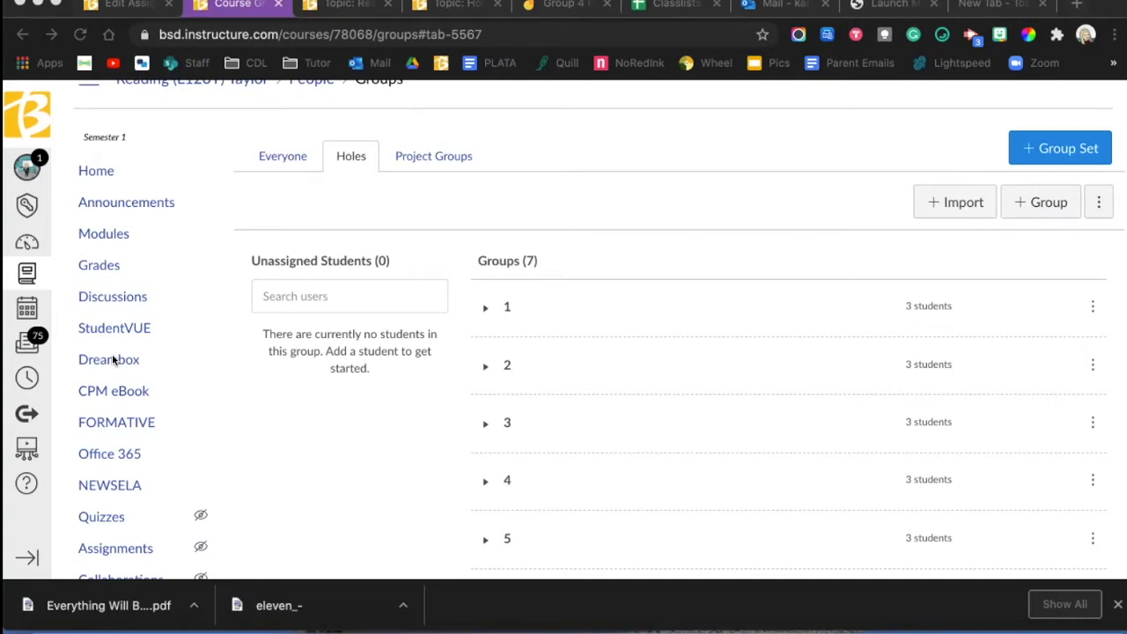
# - Look over the student groups in the Holes group set of the reading course
pyautogui.scroll(-1, 385, 327)
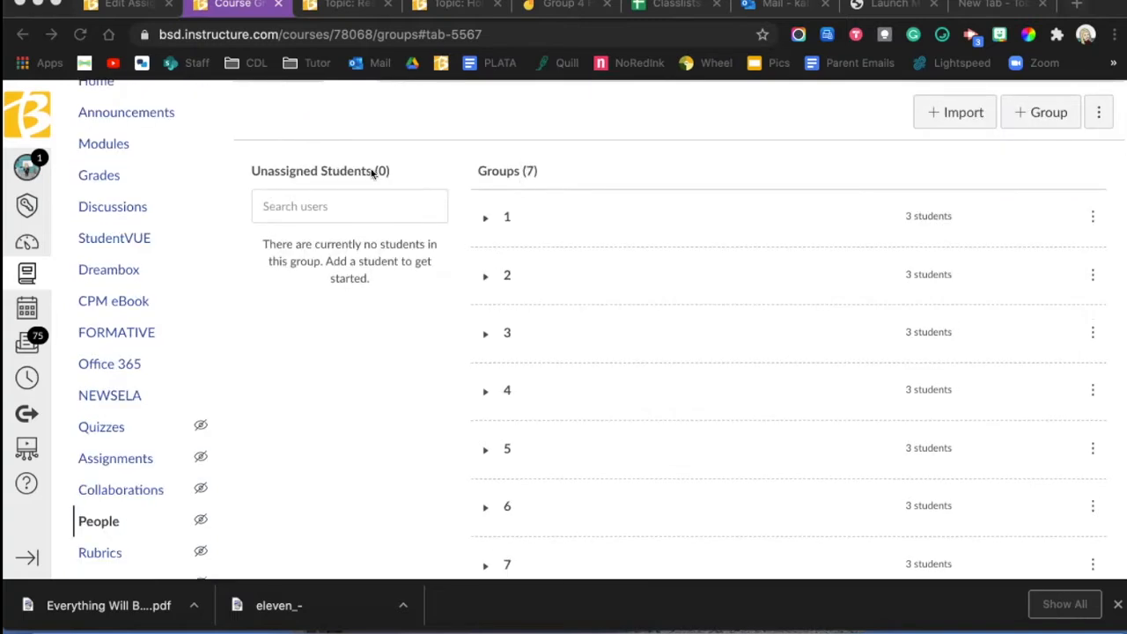
pyautogui.scroll(1, 372, 172)
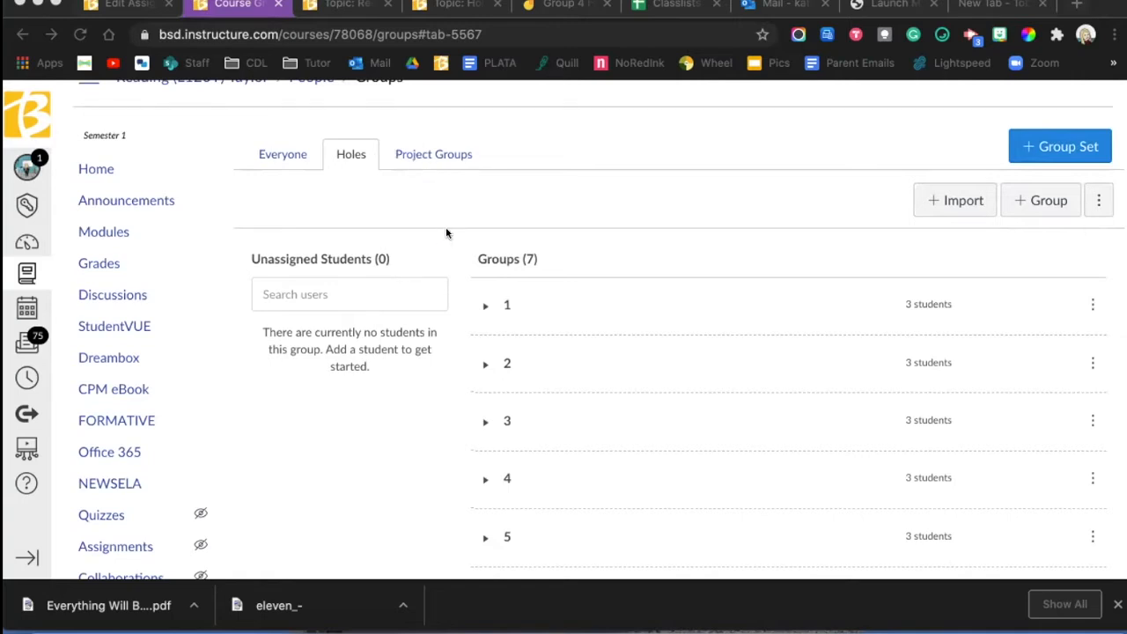
pyautogui.scroll(1, 434, 227)
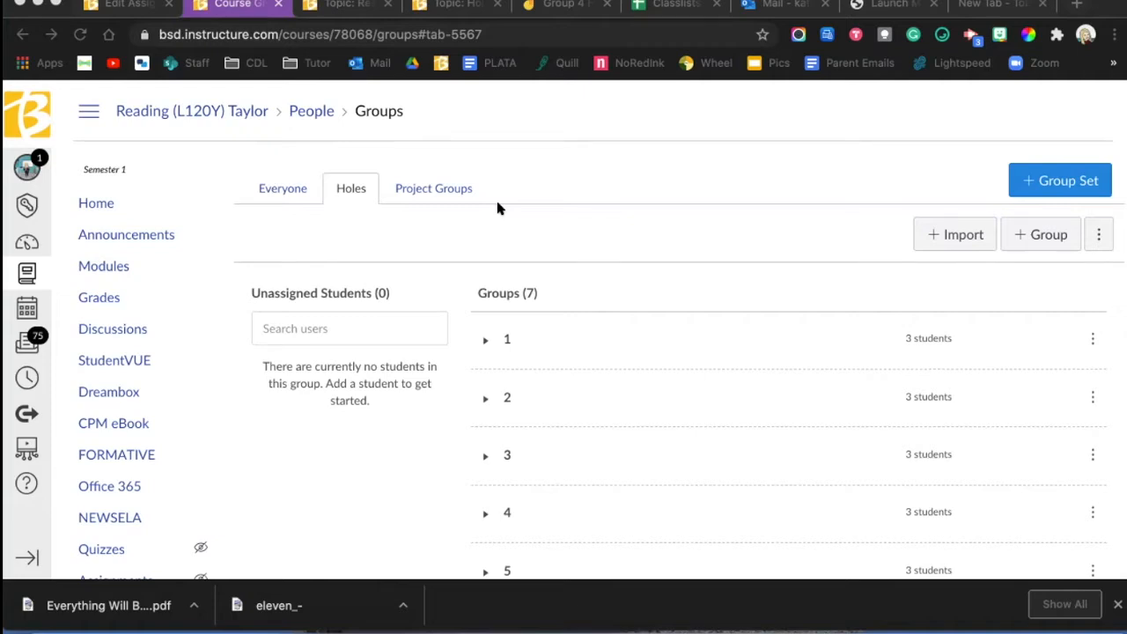
# - Switch to the SAR #5 (Short Answer Response) assignment being edited and review its title and group questions
pyautogui.click(115, 3)
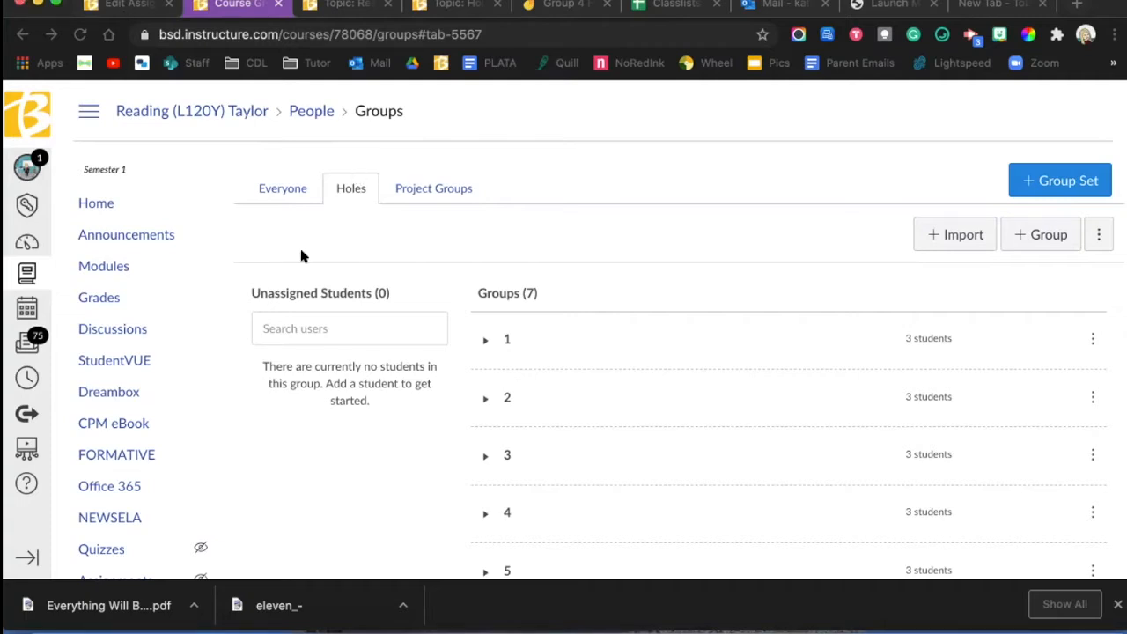
pyautogui.scroll(10, 331, 271)
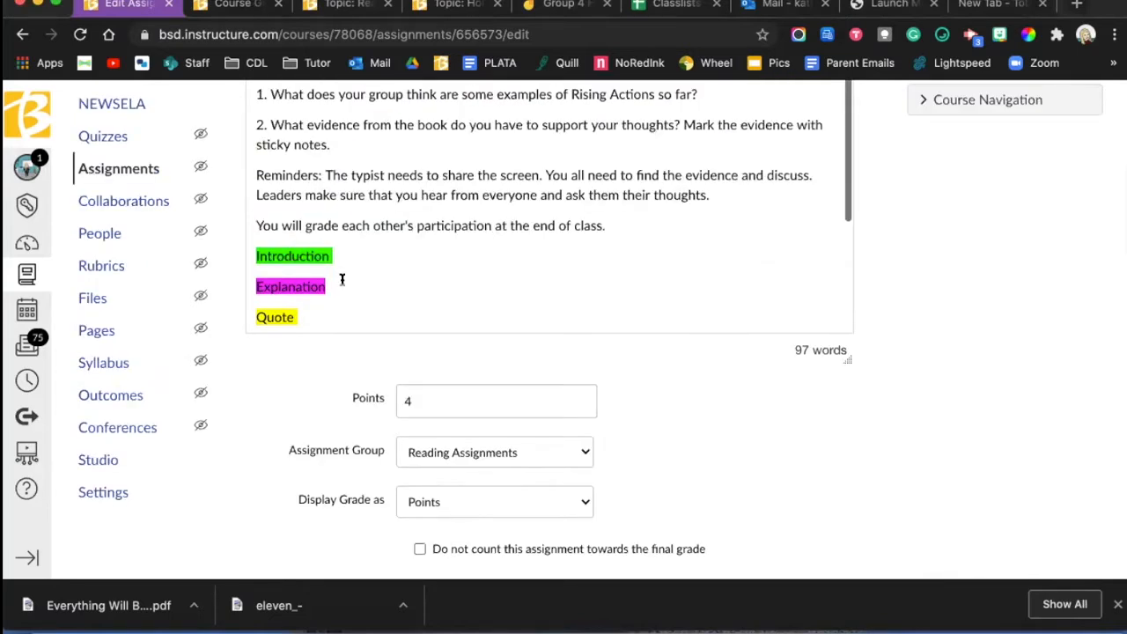
pyautogui.scroll(3, 334, 278)
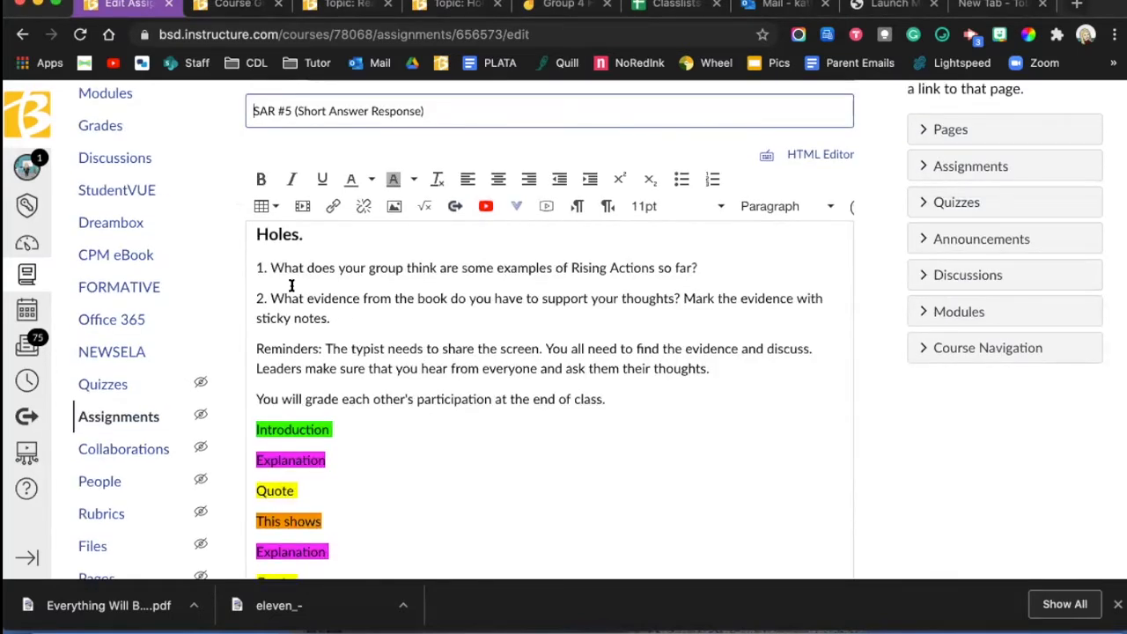
pyautogui.scroll(-2, 214, 255)
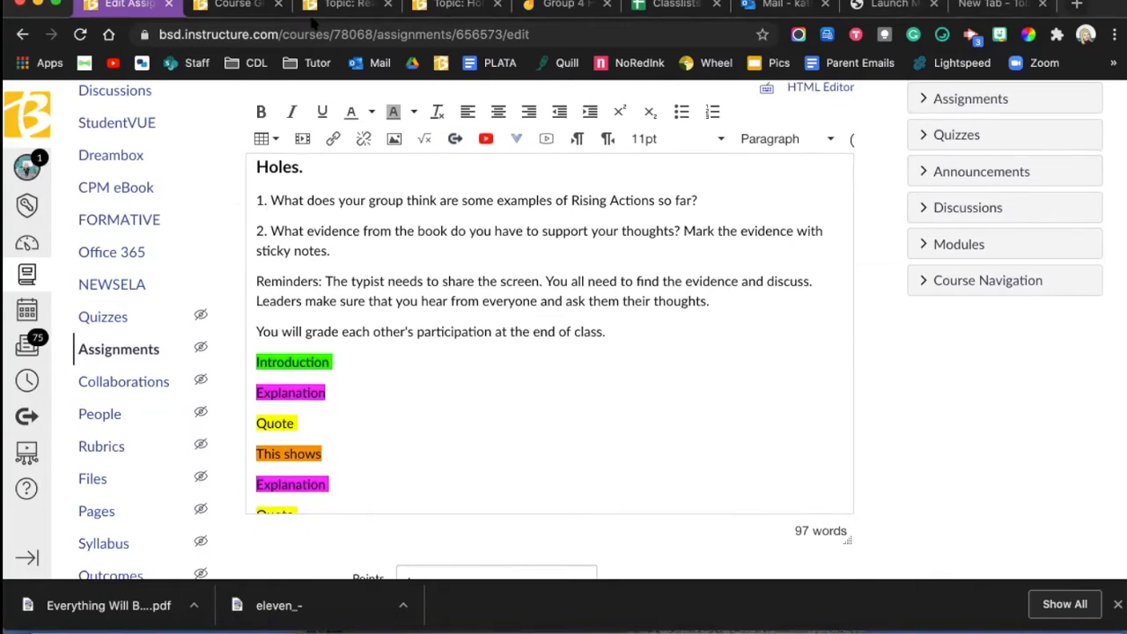
# - Open the Reading Roles Form discussion and examine its role table, rules and team list
pyautogui.click(365, 4)
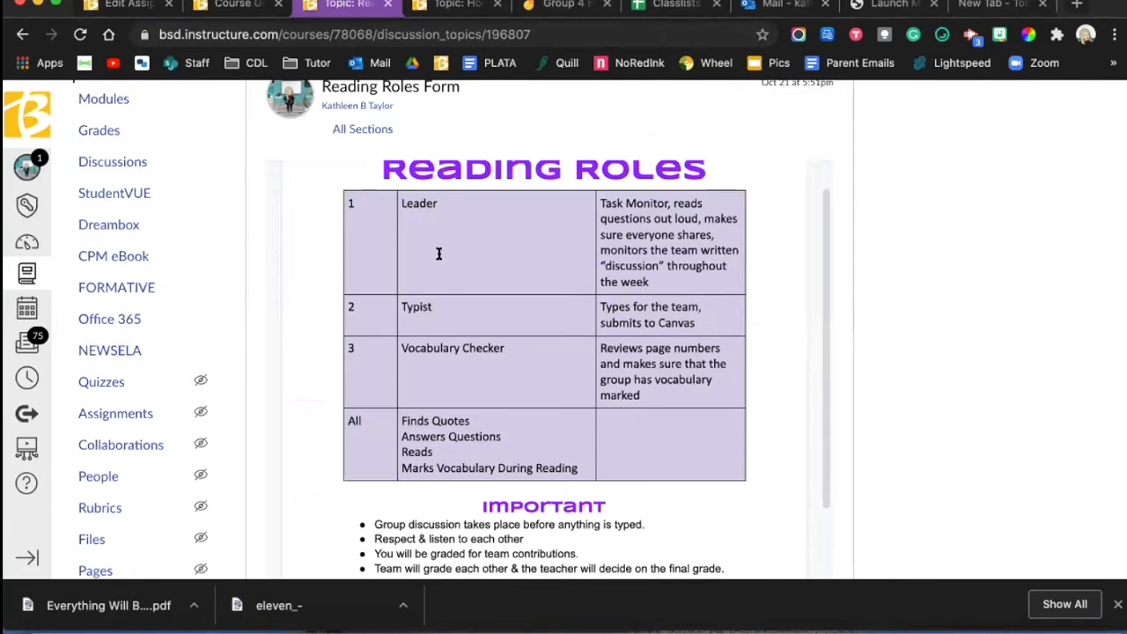
pyautogui.scroll(-5, 437, 253)
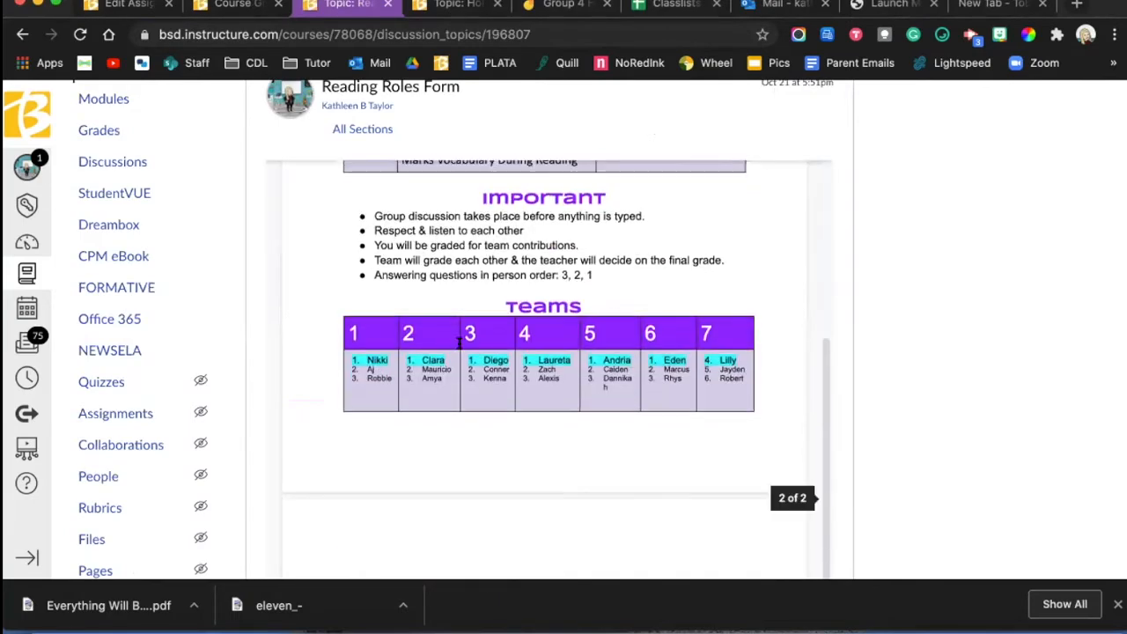
pyautogui.scroll(5, 428, 369)
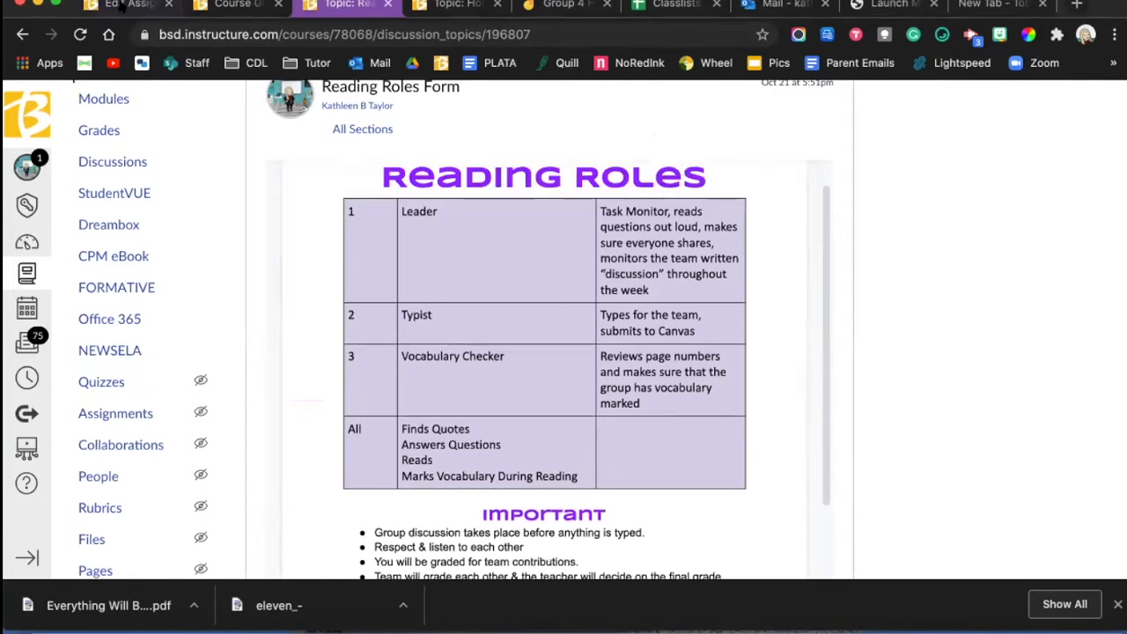
# - Return to the SAR #5 assignment and examine its reminders and color-coded response outline from Introduction to Conclusion
pyautogui.click(128, 5)
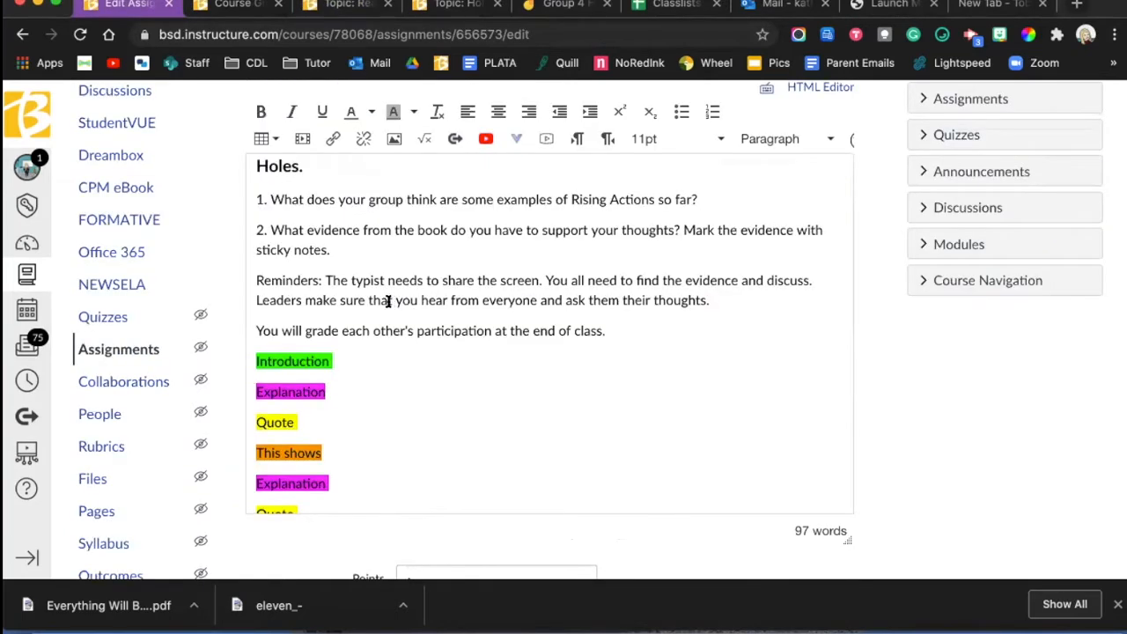
pyautogui.scroll(-1, 385, 301)
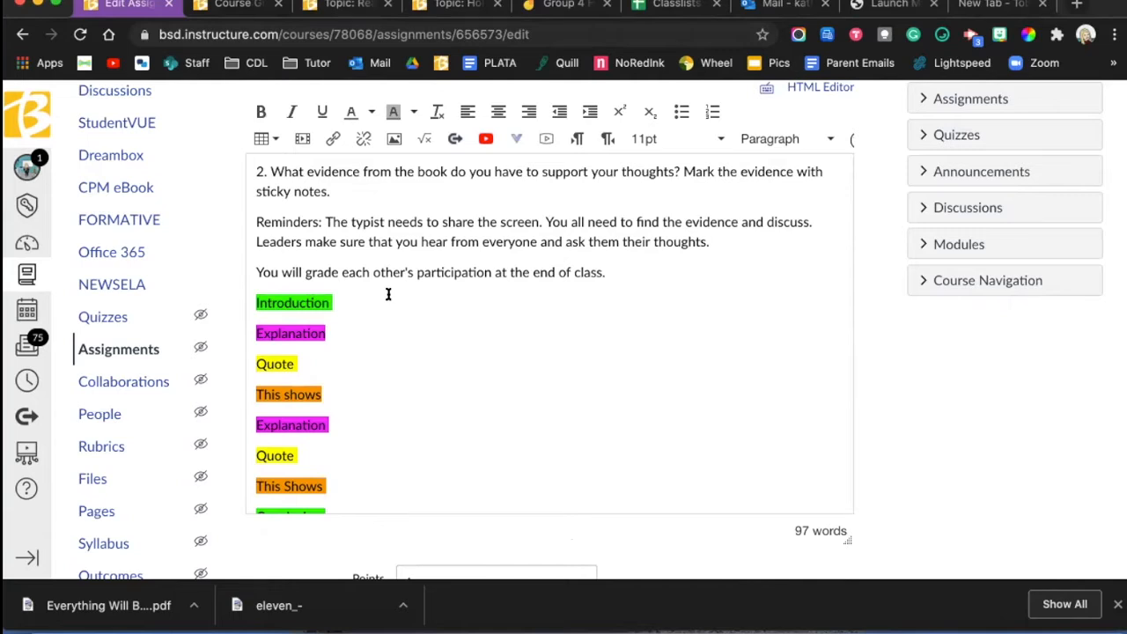
pyautogui.scroll(-1, 388, 295)
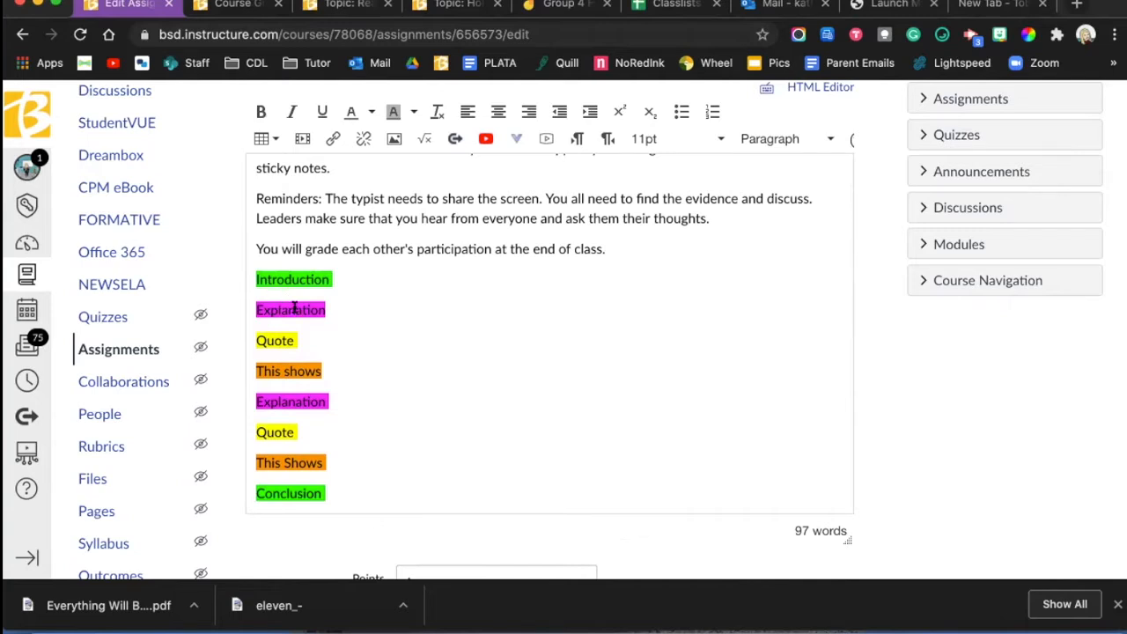
pyautogui.scroll(-1, 273, 307)
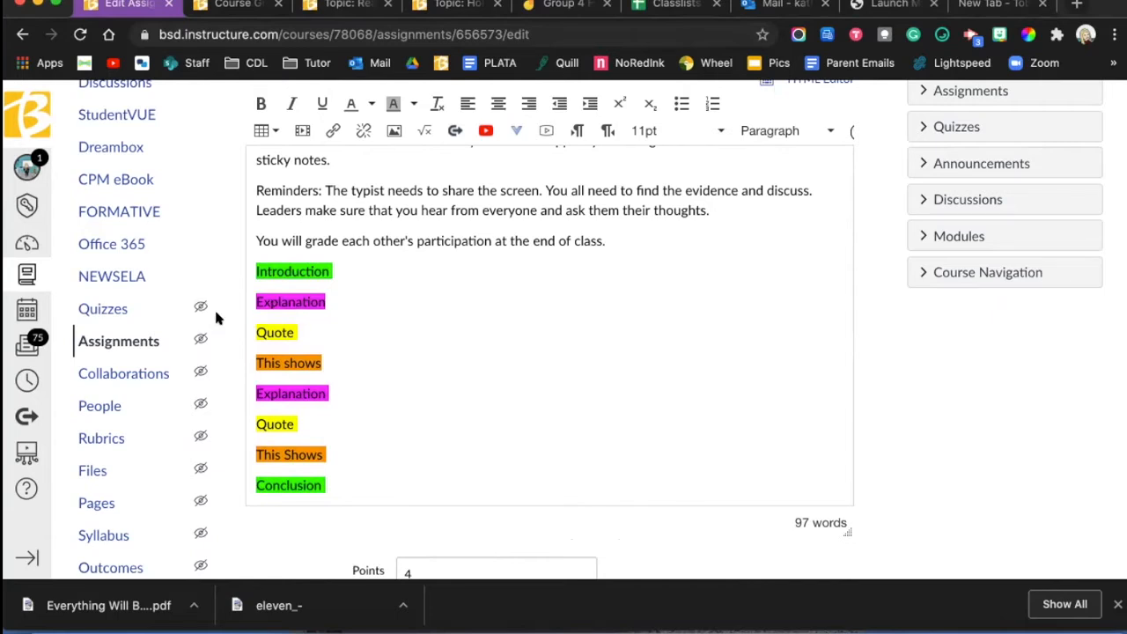
pyautogui.scroll(-2, 227, 324)
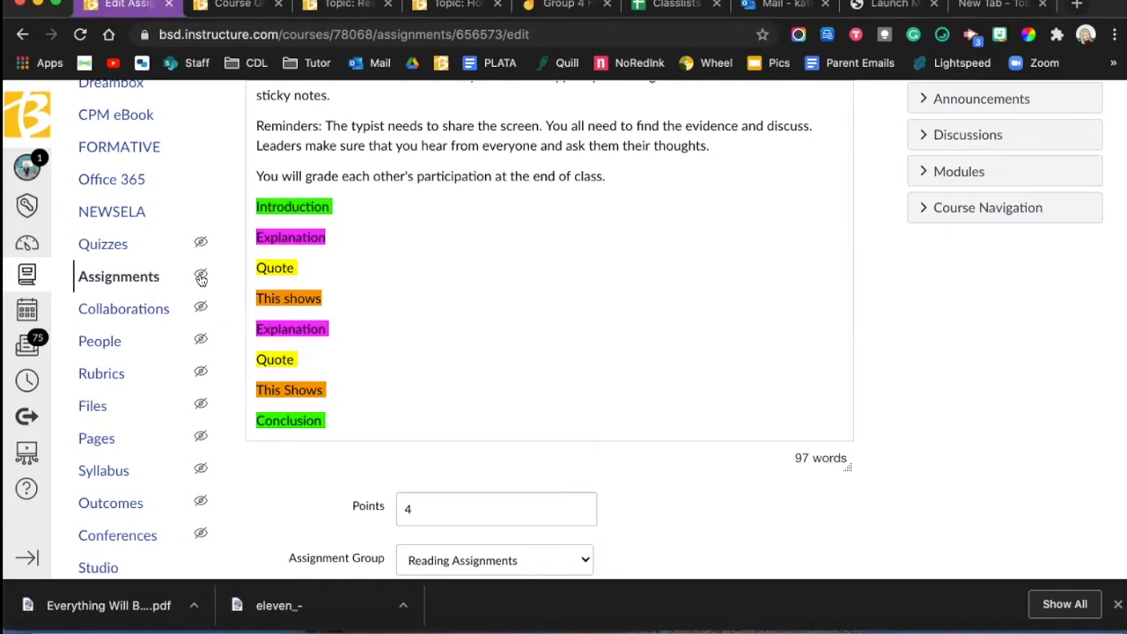
pyautogui.scroll(5, 201, 280)
pyautogui.scroll(-1, 204, 280)
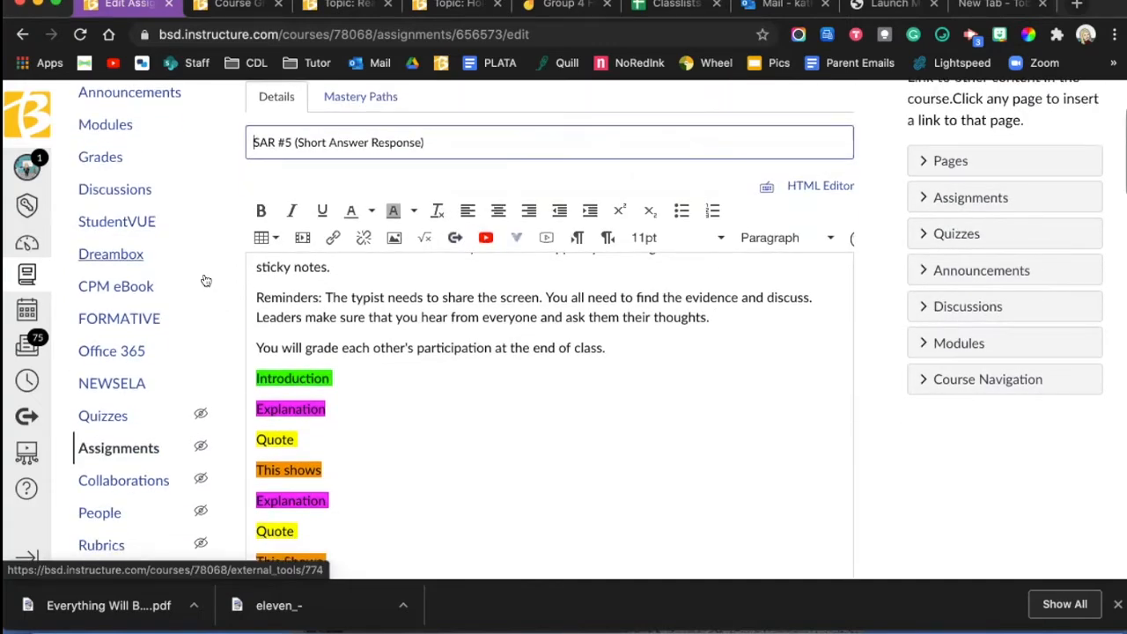
pyautogui.scroll(1, 205, 280)
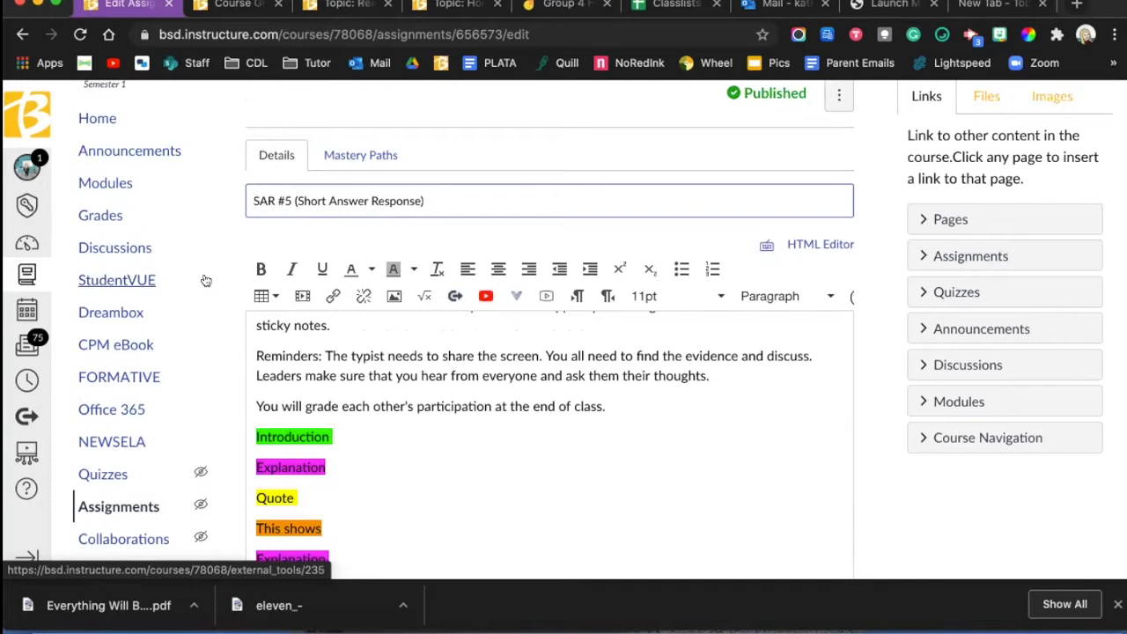